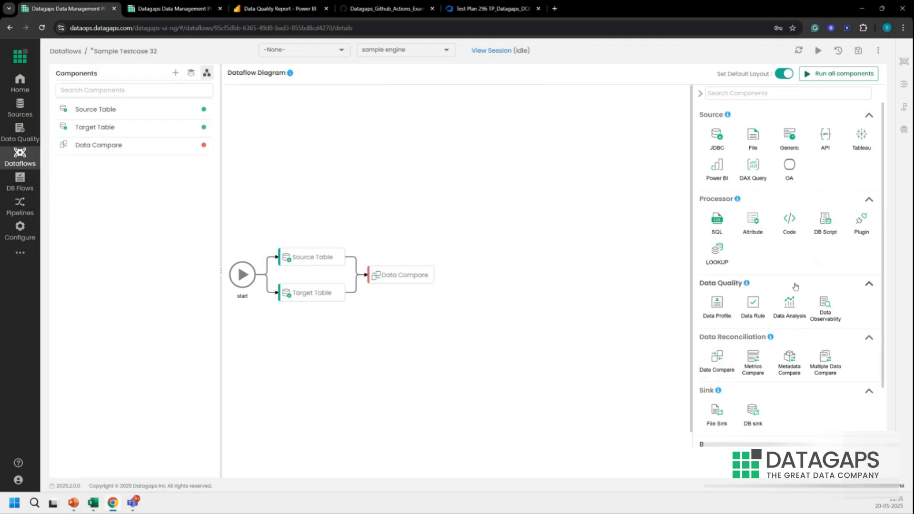
Add a Plugin component named Raise JIRA Ticket to the dataflow, dependent on Data Compare.
drag(862, 231, 489, 273)
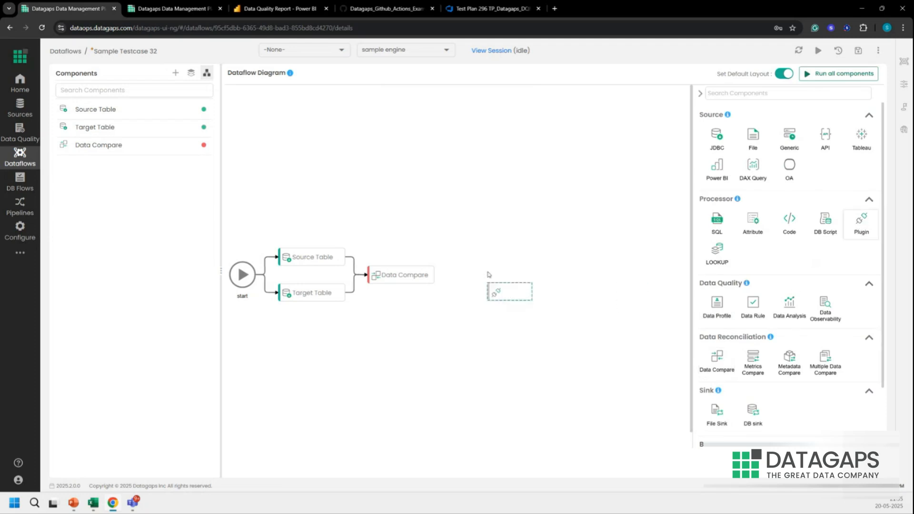
text(Raise)
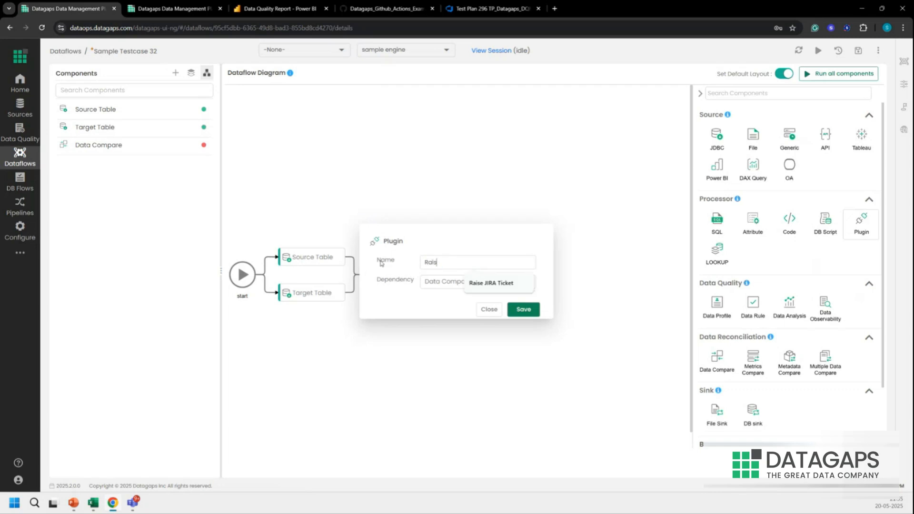
click(491, 283)
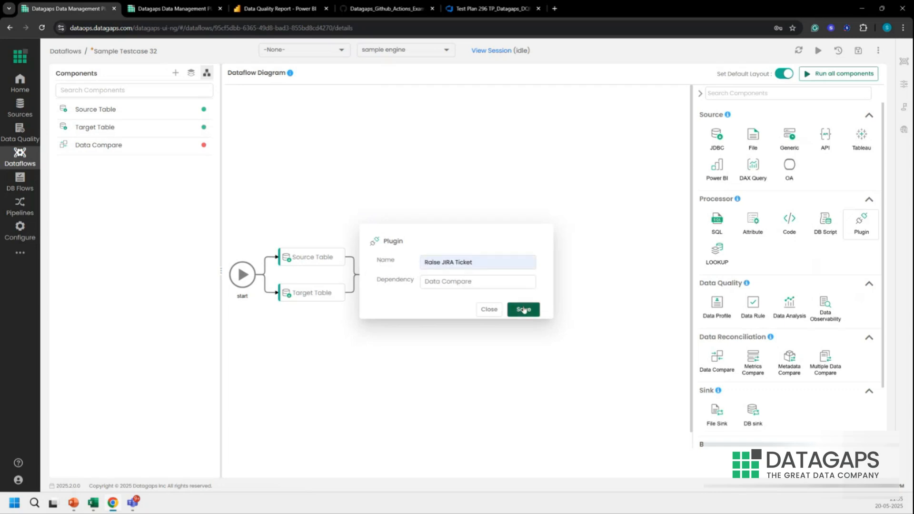
click(513, 310)
Assign the Raise JIRA Ticket plugin to the new component and continue to its options.
click(409, 119)
text(jira)
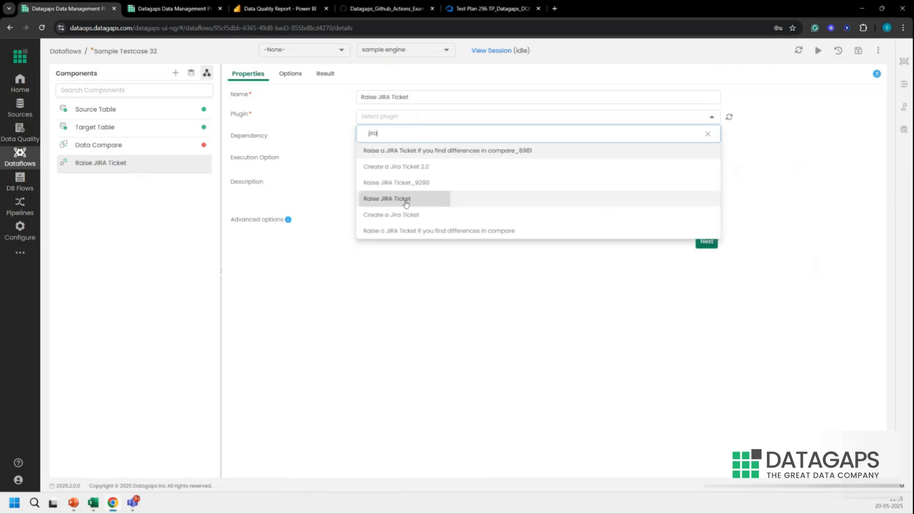
click(404, 199)
click(706, 242)
Set the ticket plugin's report name to DIMCUST_REPORT and its board to QA.
click(436, 133)
text(a)
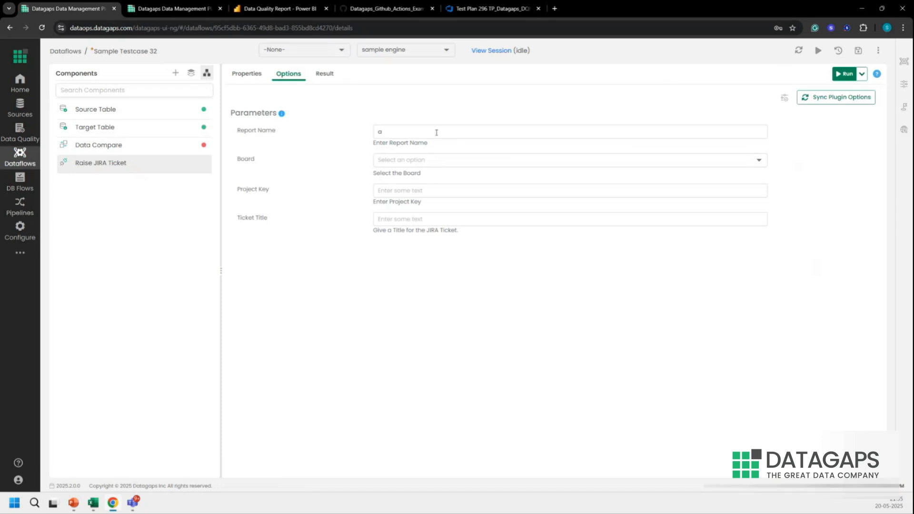
key(BackSpace)
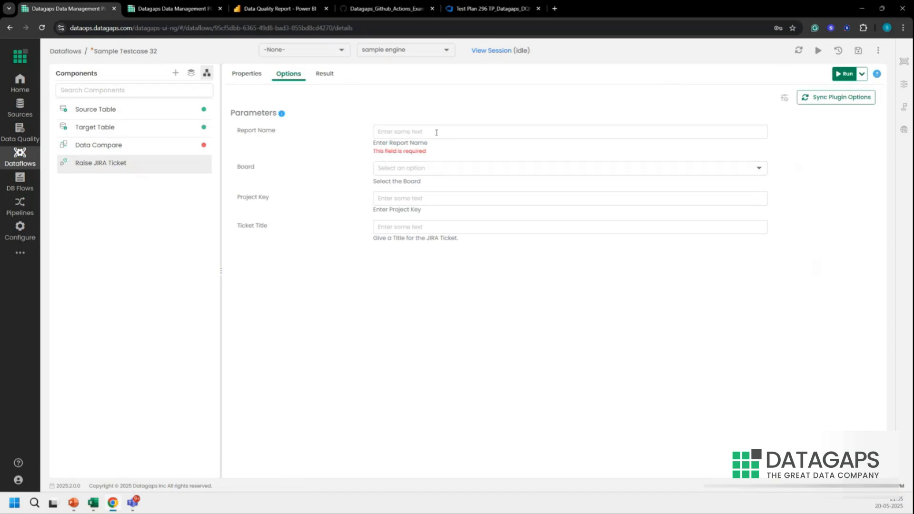
text(DIMCUST_REPORT)
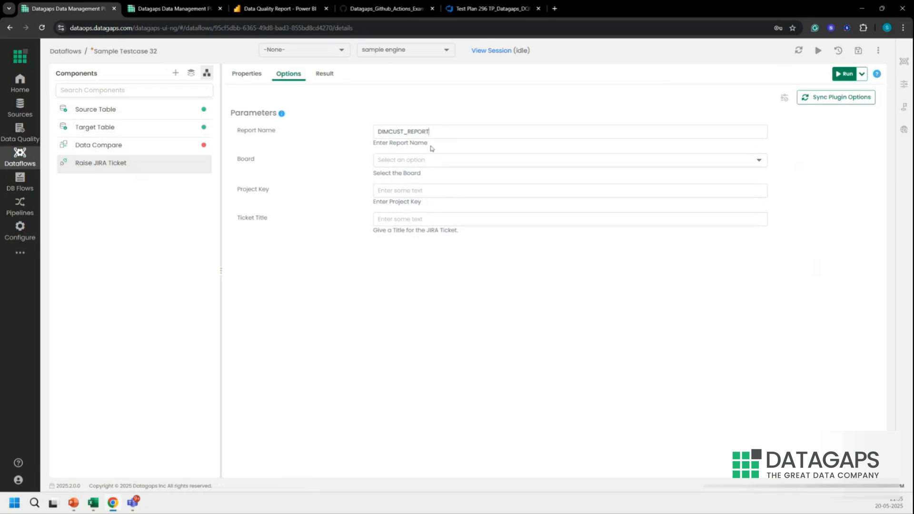
click(410, 161)
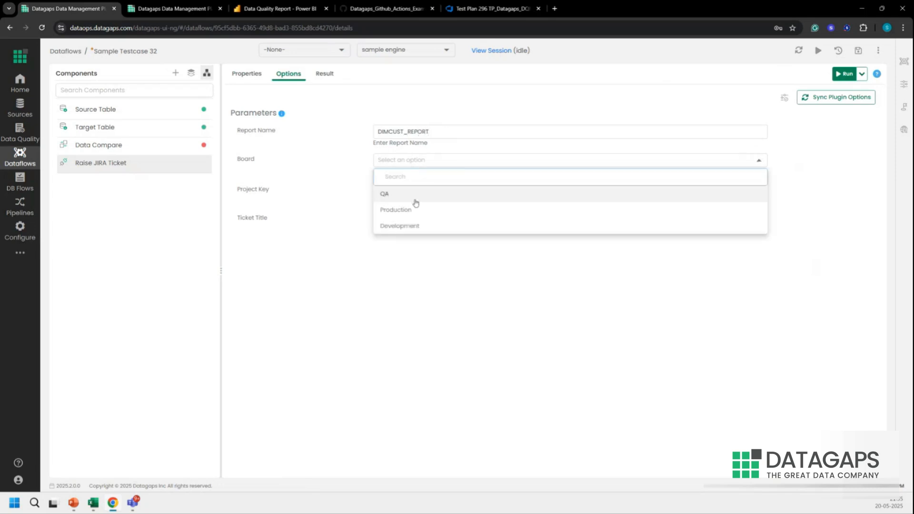
click(413, 197)
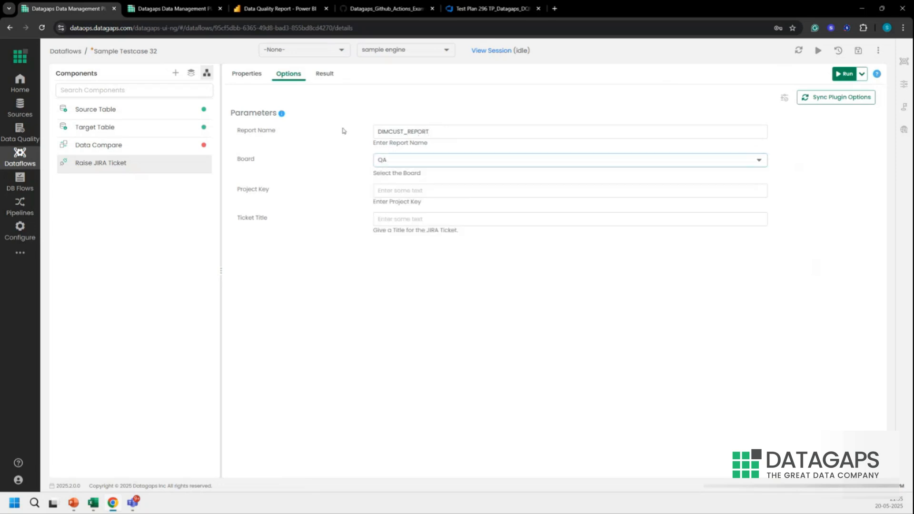
Review the environment choices, the dataflow's parameters and the fields offered for a new parameter.
click(309, 55)
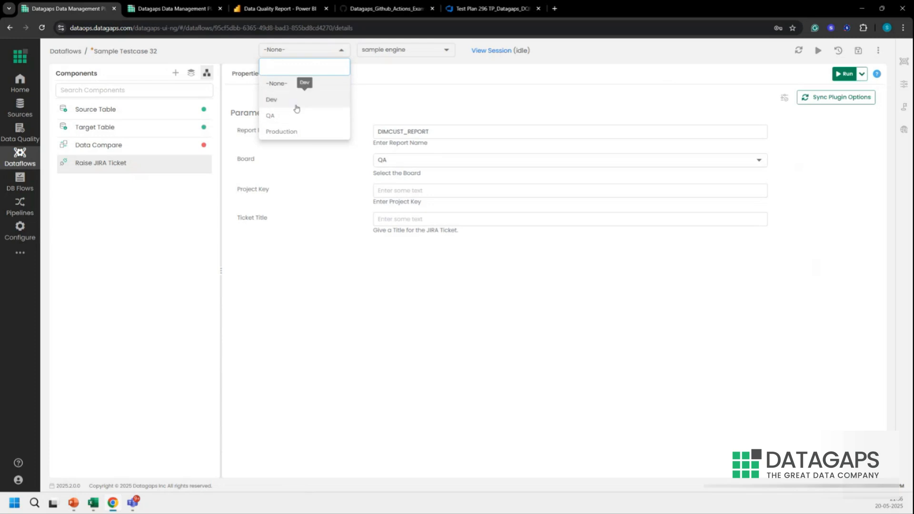
click(402, 101)
click(901, 86)
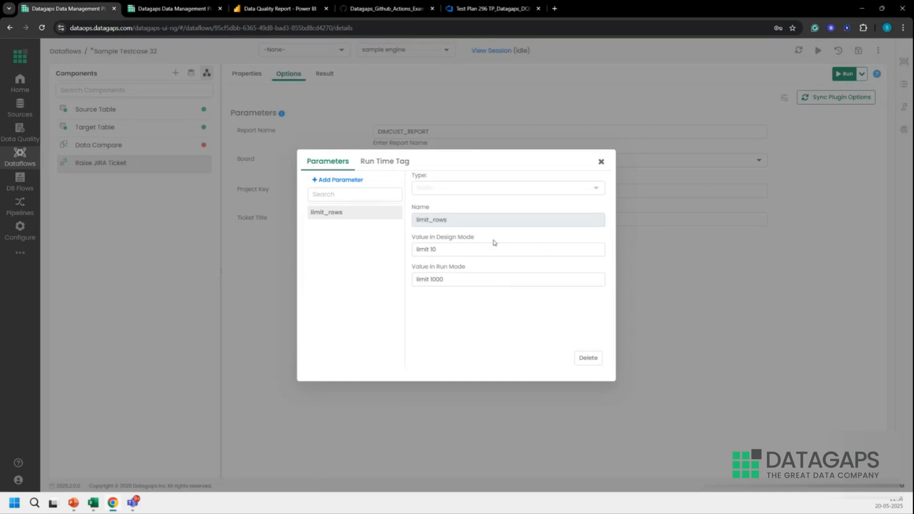
click(329, 180)
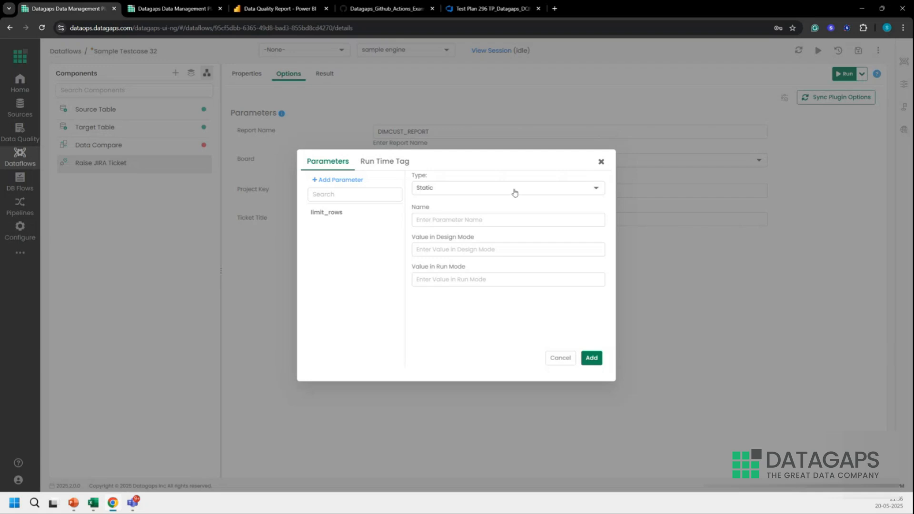
click(601, 161)
Enter SF SQL VAL as the project key and dumcust_mig_val_failed as the JIRA ticket title.
click(386, 190)
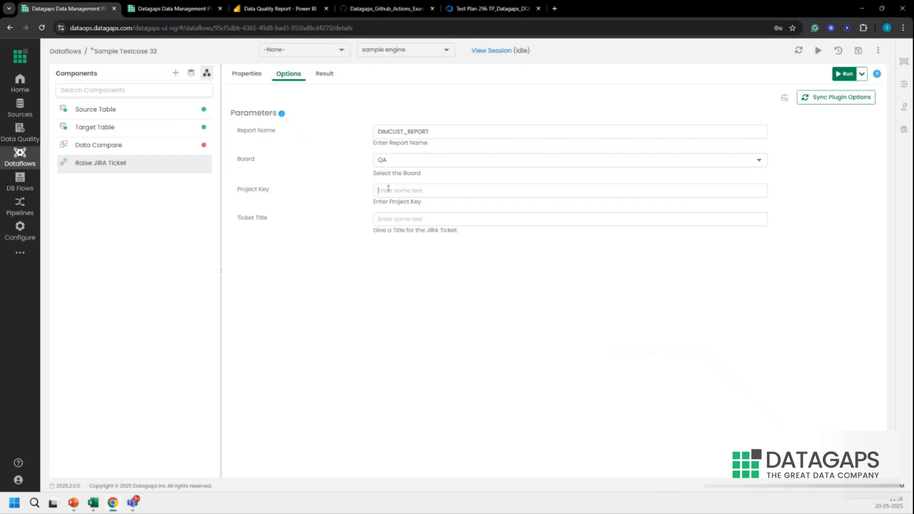
text(SF SQL VAL)
click(398, 220)
text(dumcus)
text(te)
text(_mig_v)
text(al_failed)
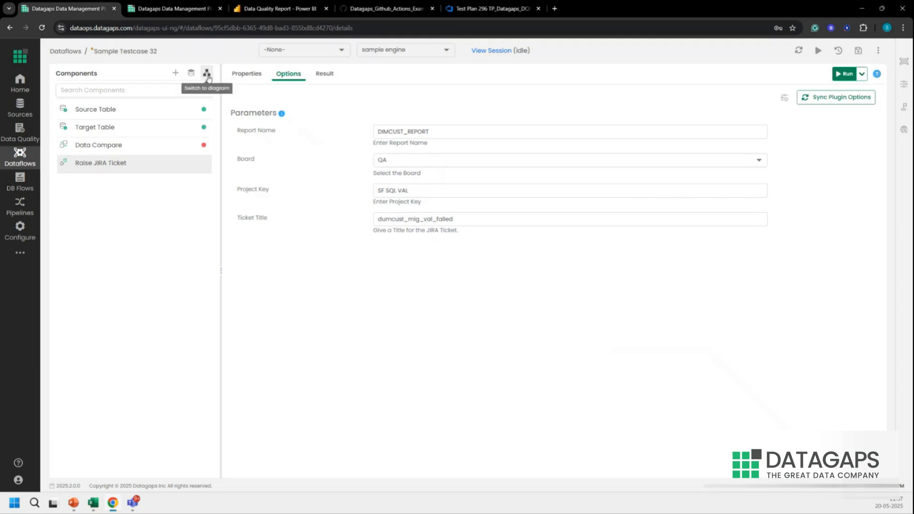
Add a File Sink component to the dataflow.
click(207, 72)
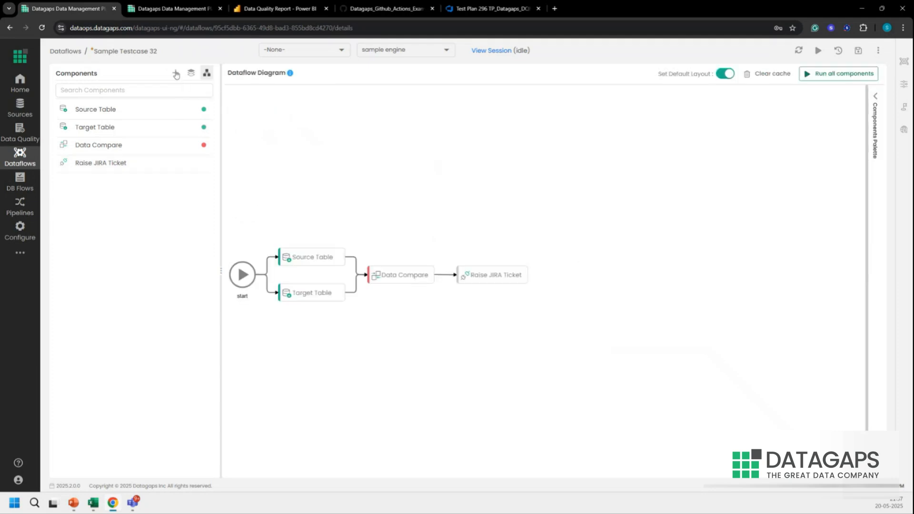
click(175, 73)
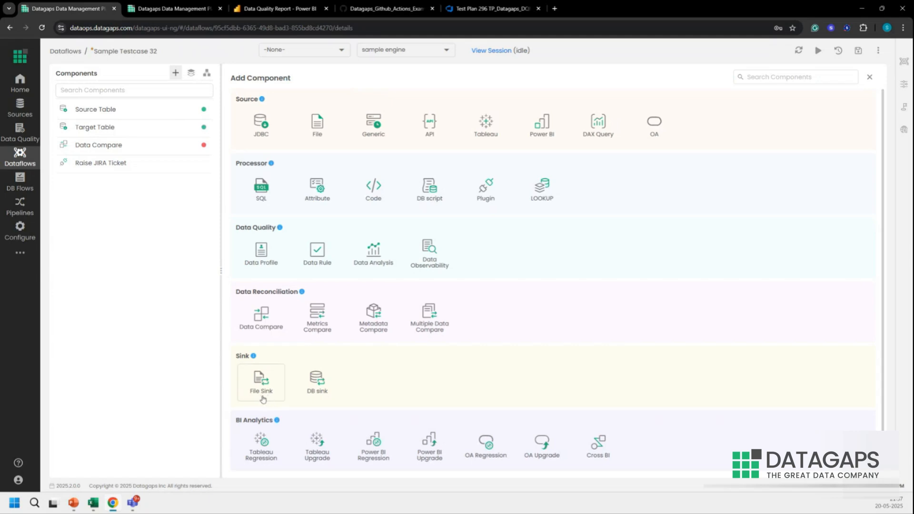
click(263, 399)
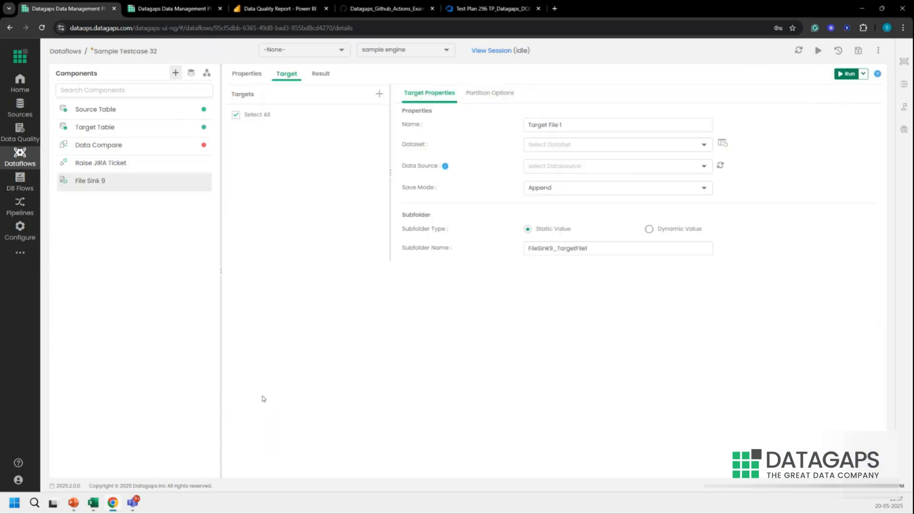
Rename the file sink as Save Mismatches and make it depend only on Data Compare.
click(252, 73)
click(662, 118)
drag(428, 96, 347, 101)
text(Sav)
click(441, 117)
click(448, 118)
click(451, 168)
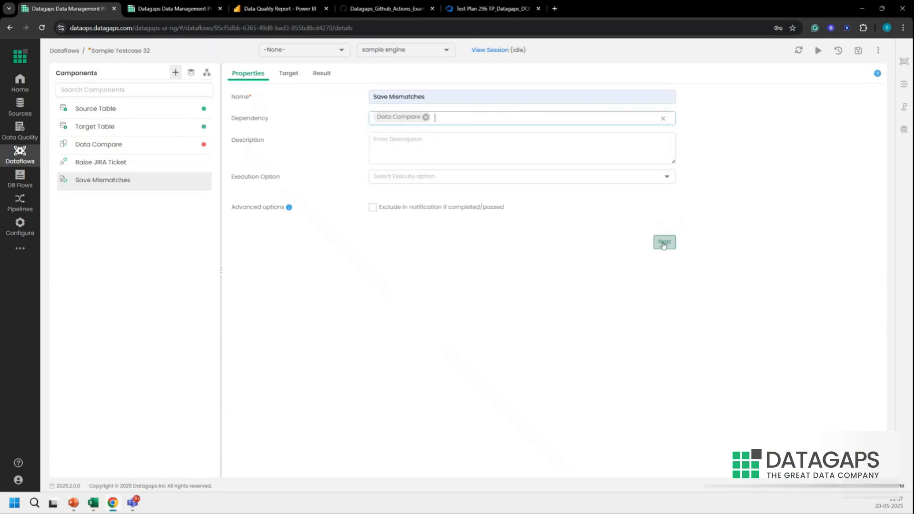
click(664, 241)
Set the Save Mismatches execution option to "Execute if any of the dependency components are Failed".
click(251, 79)
click(444, 178)
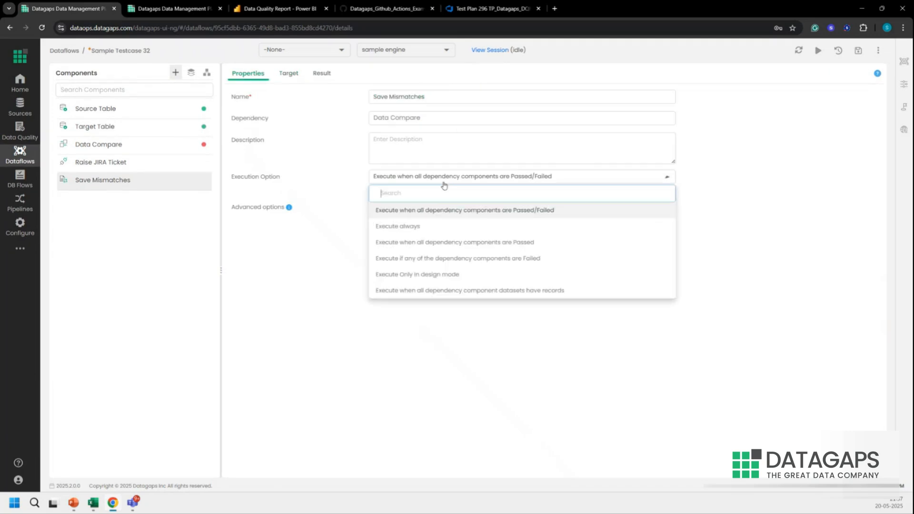
click(449, 259)
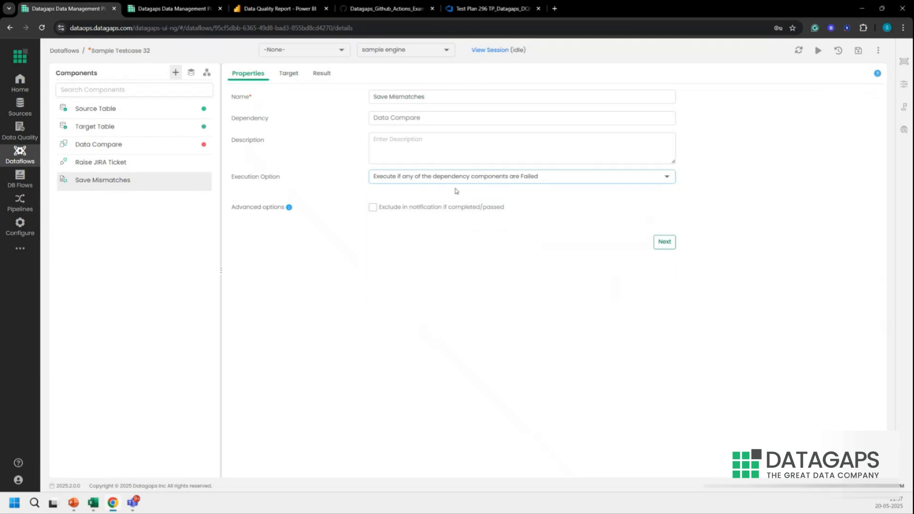
click(664, 241)
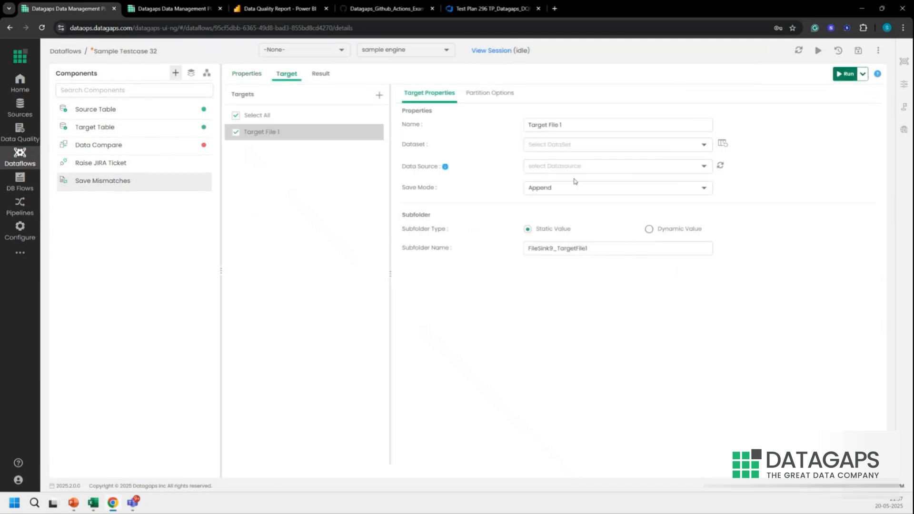
Set Target File 1 to write the Data_Compare_Difference dataset to the S3 Bucket AWS data source, and return to the dataflow diagram.
click(562, 145)
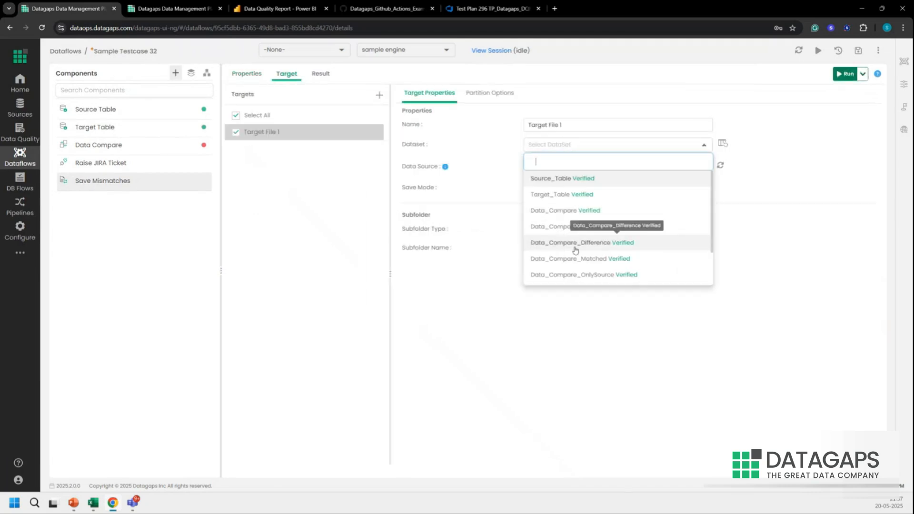
click(575, 251)
click(551, 168)
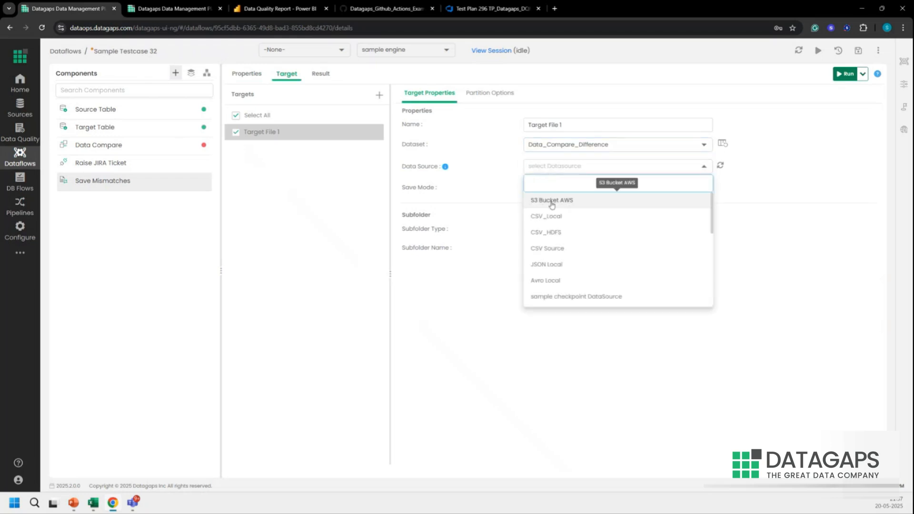
click(551, 201)
click(206, 72)
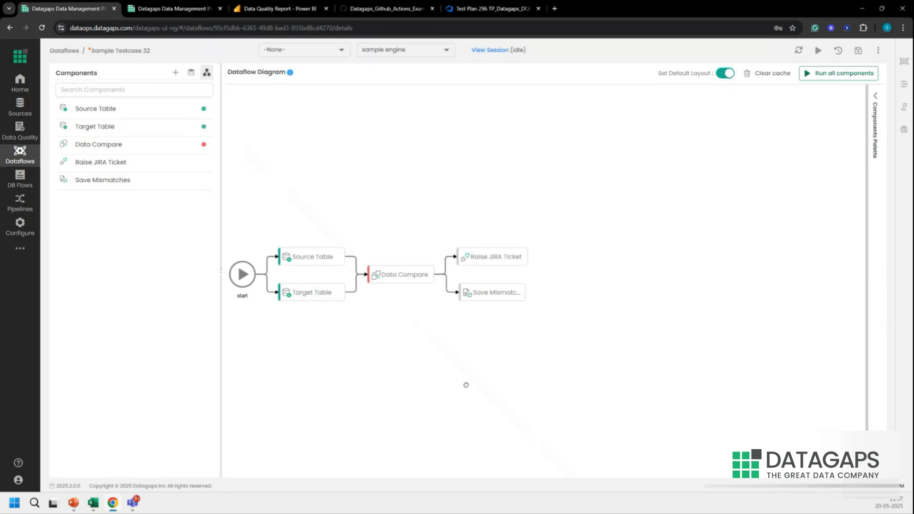
From the dataflow's run history, view the report of run 5212 and the curated reports overview.
click(858, 50)
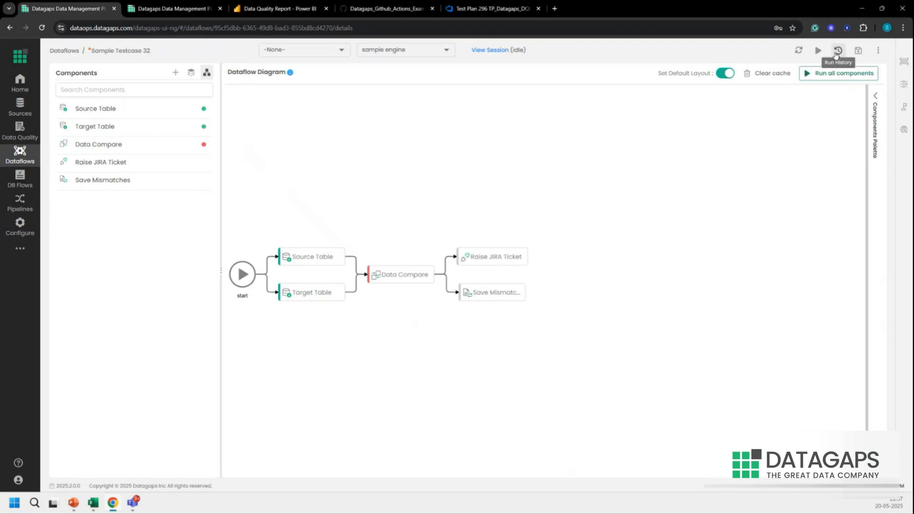
click(838, 51)
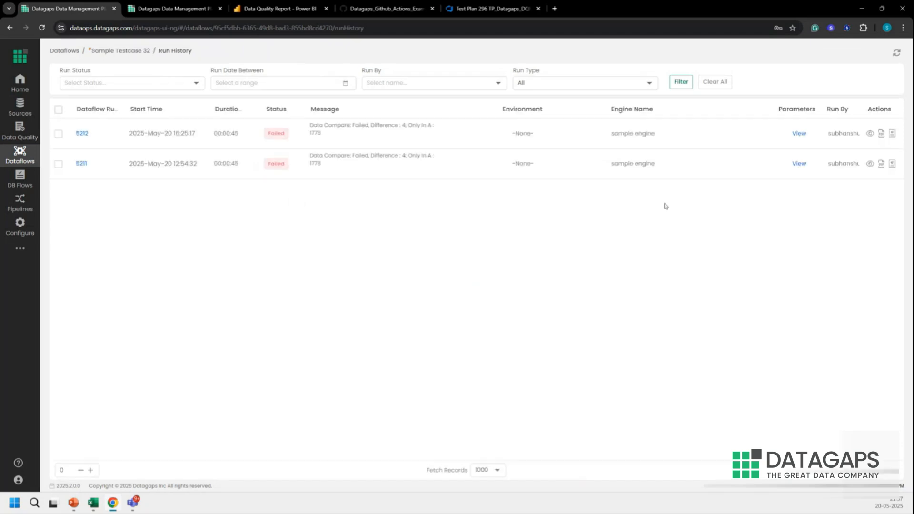
click(892, 134)
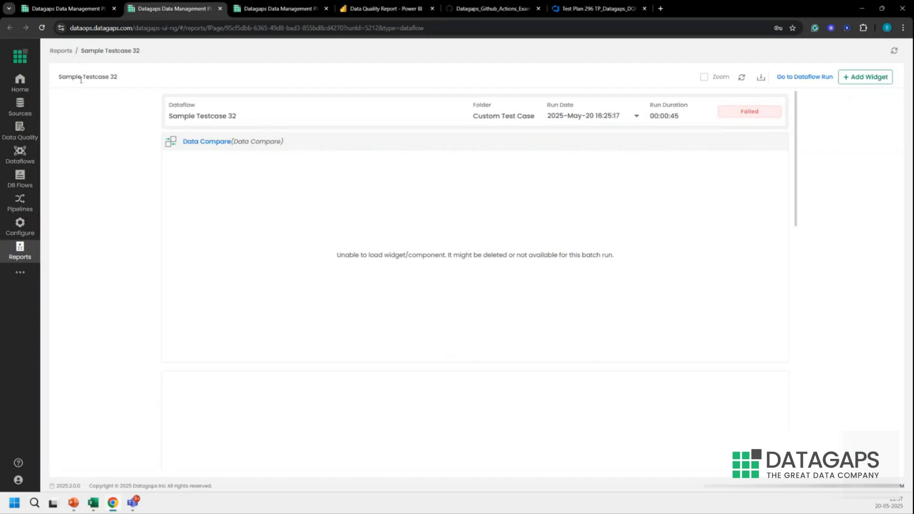
click(61, 50)
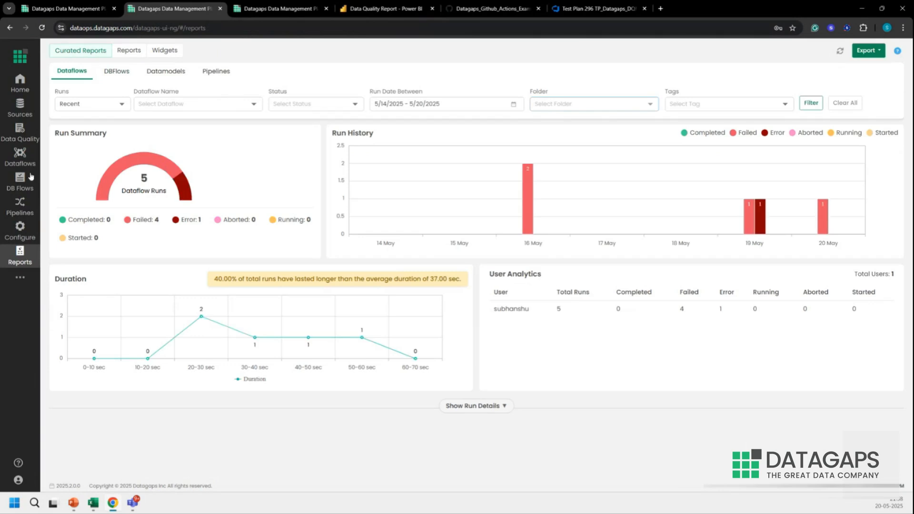
key(ctrl+shift+Tab)
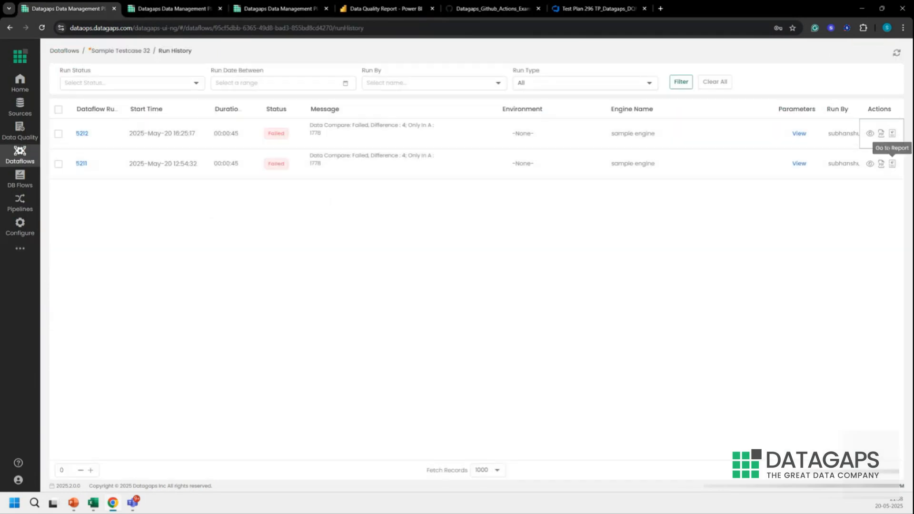
Open the report of run 5211 to examine its mismatched rows, and return to the run history.
click(891, 164)
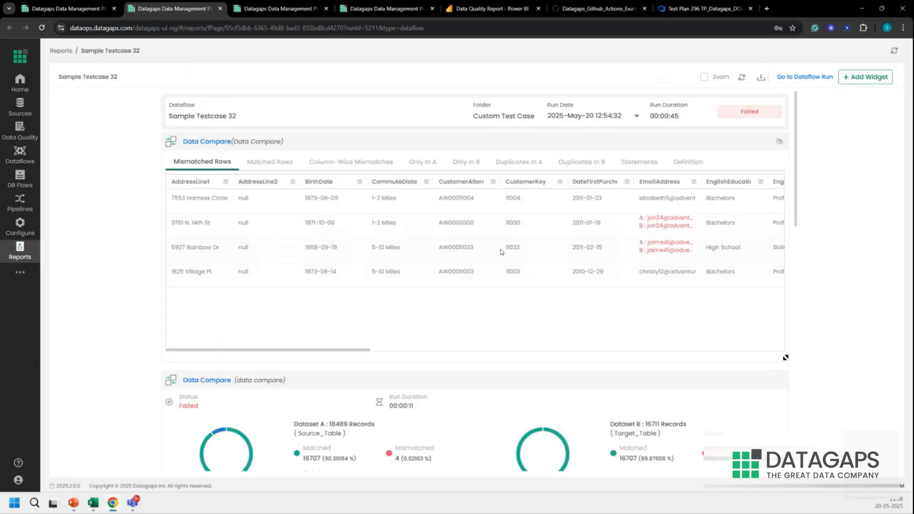
click(62, 8)
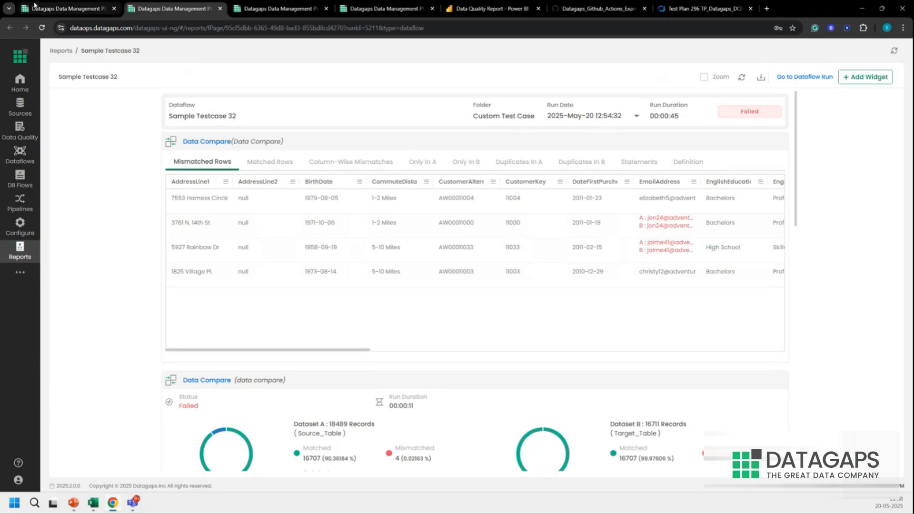